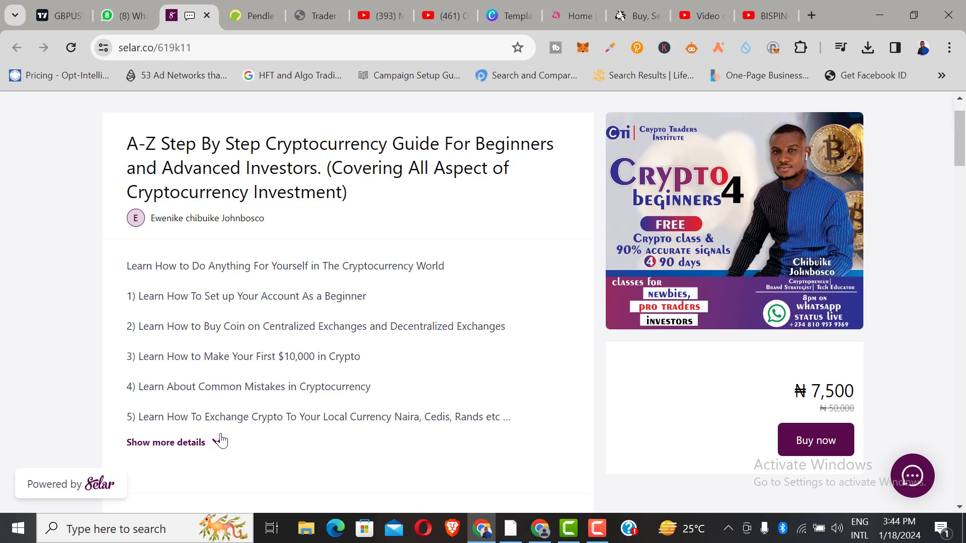
# - Expand the full description of the cryptocurrency course and read its list of topics
pyautogui.click(214, 444)
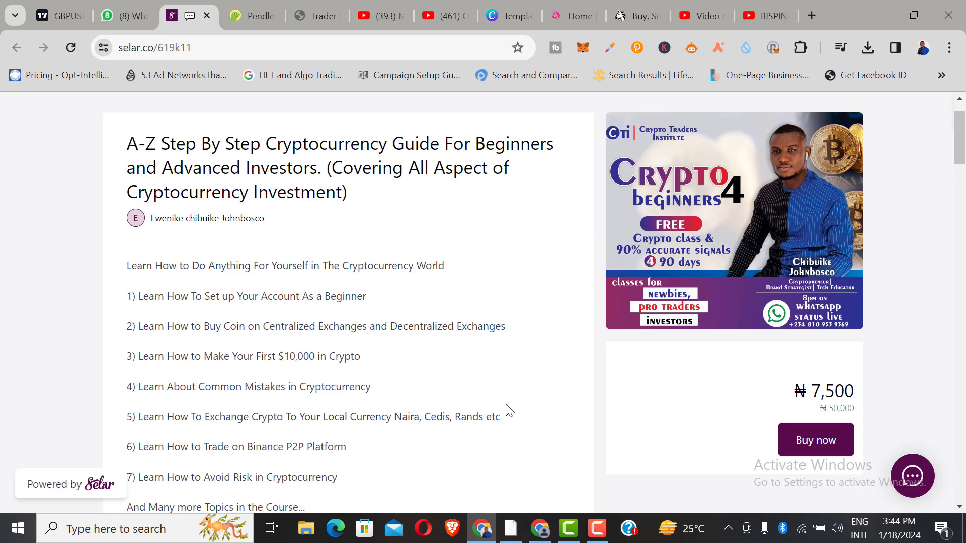
pyautogui.scroll(-1, 509, 411)
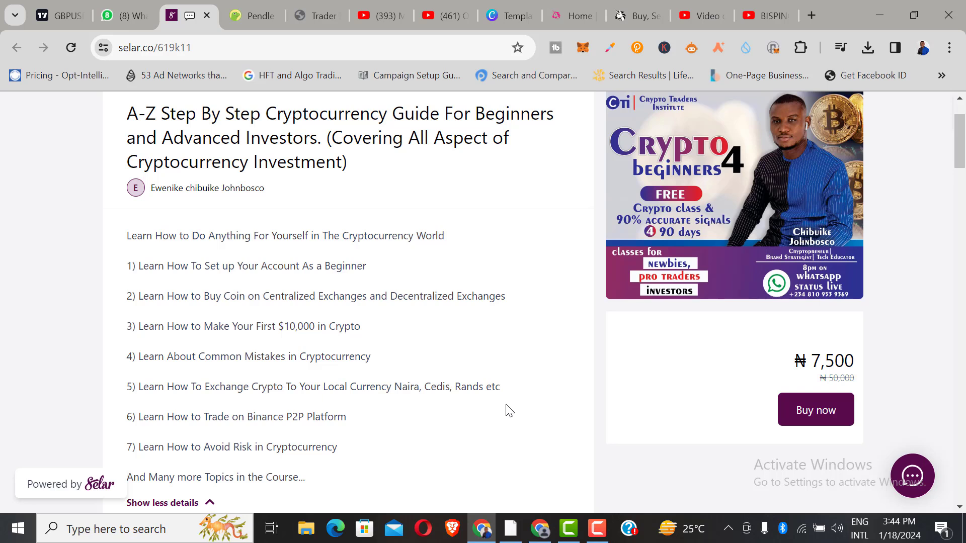
pyautogui.scroll(-2, 509, 410)
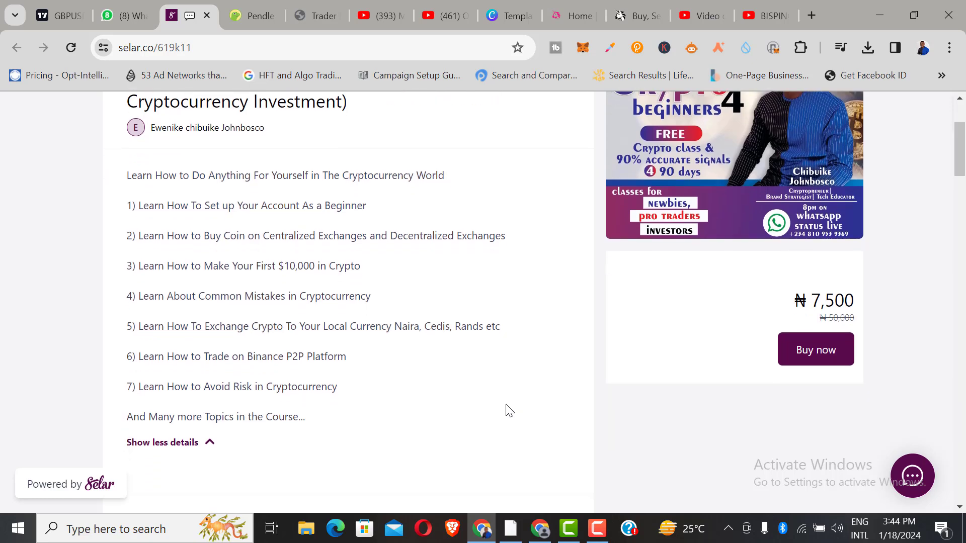
# - Examine the Course Content outline from the class introduction through the account setup lessons to the last sections
pyautogui.scroll(-5, 509, 411)
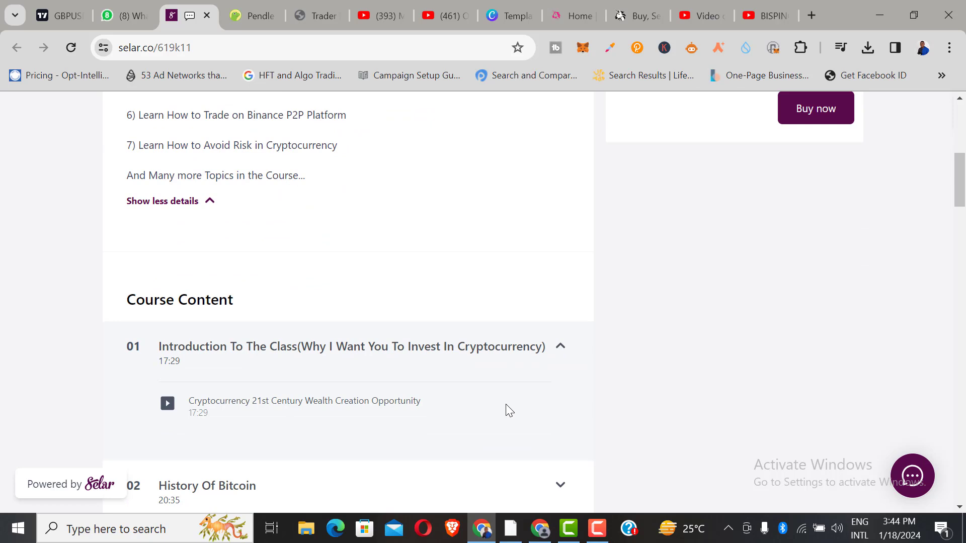
pyautogui.scroll(-2, 510, 410)
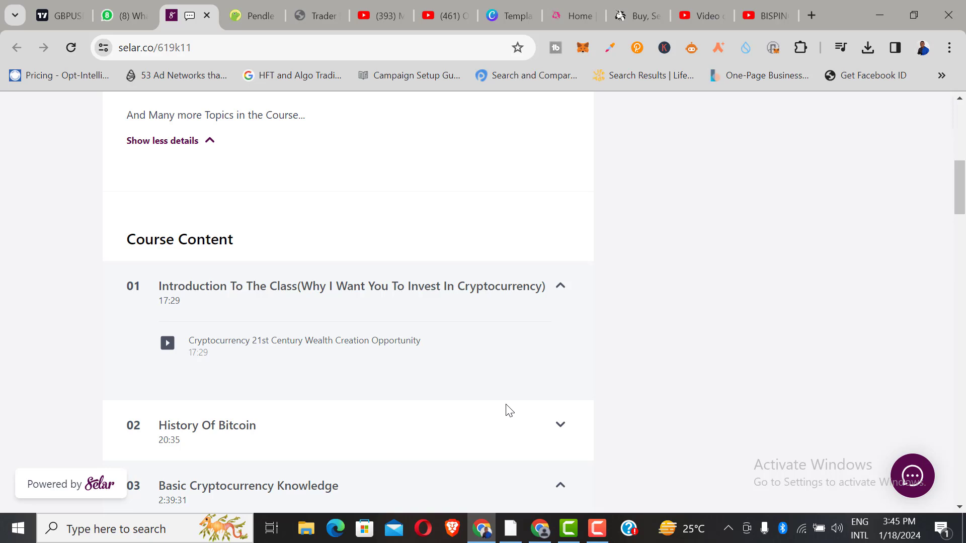
pyautogui.scroll(-1, 509, 410)
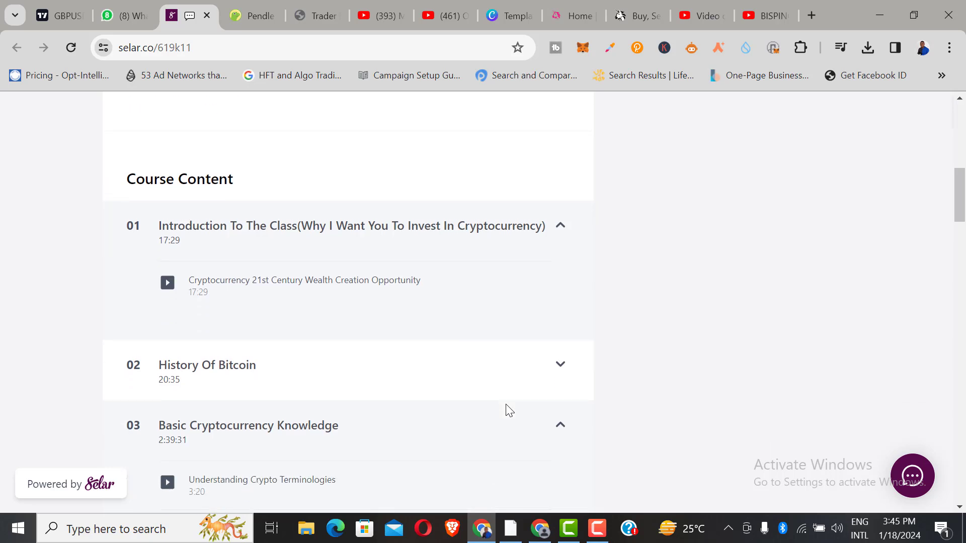
pyautogui.scroll(-3, 509, 411)
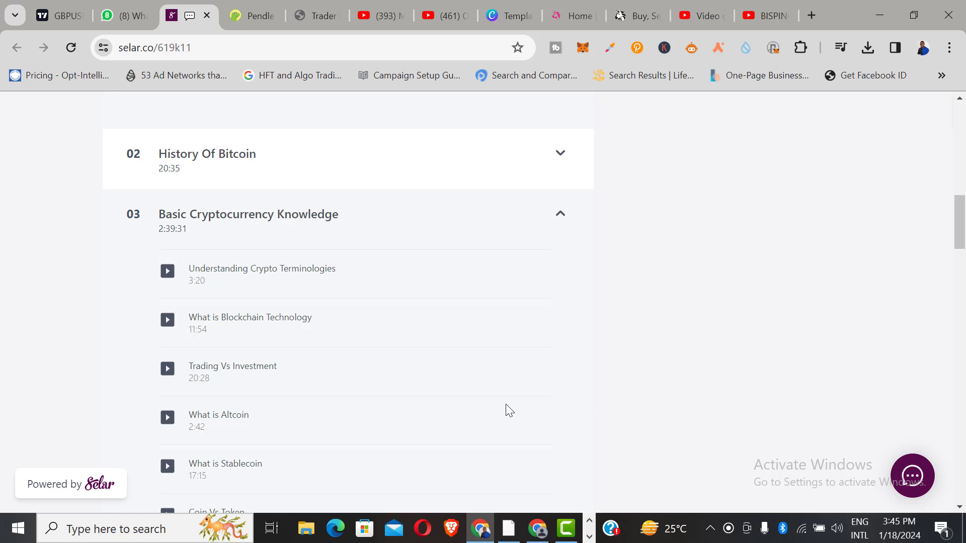
pyautogui.scroll(-1, 506, 405)
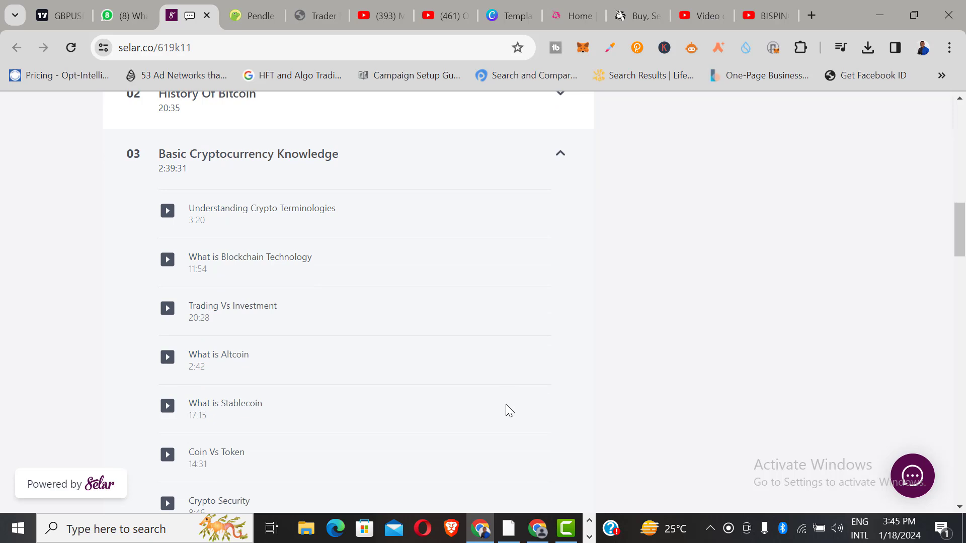
pyautogui.scroll(-1, 506, 405)
pyautogui.scroll(-1, 506, 405)
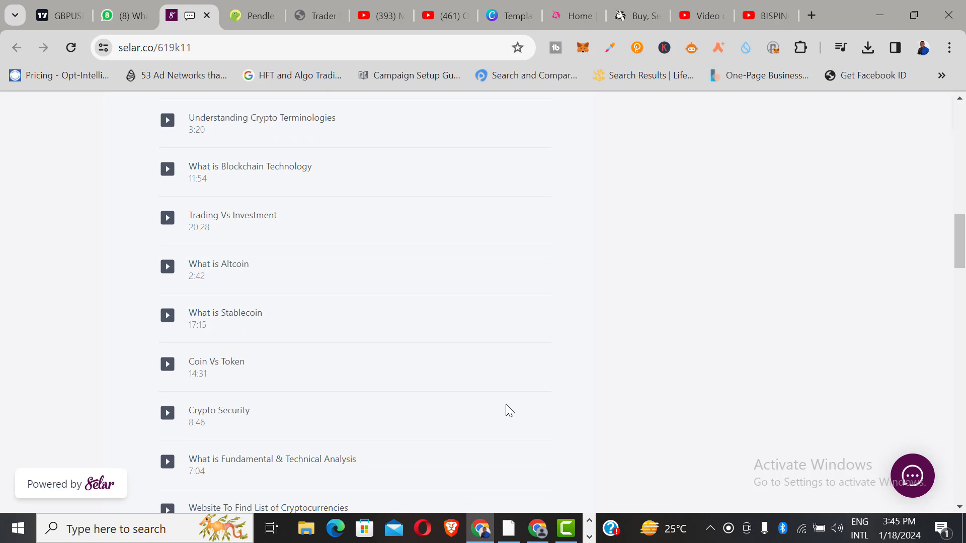
pyautogui.scroll(-1, 506, 405)
pyautogui.scroll(-1, 506, 405)
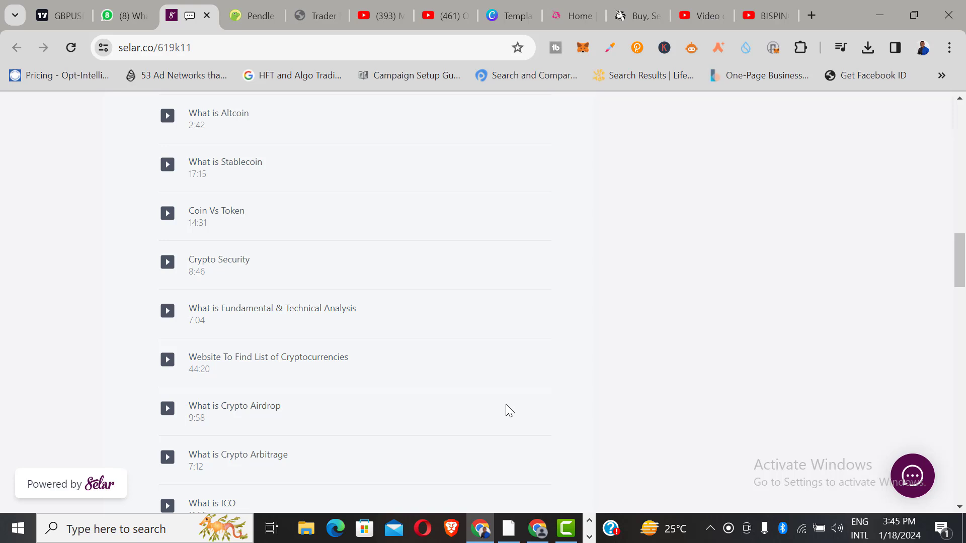
pyautogui.moveTo(962, 266); pyautogui.dragTo(962, 322)
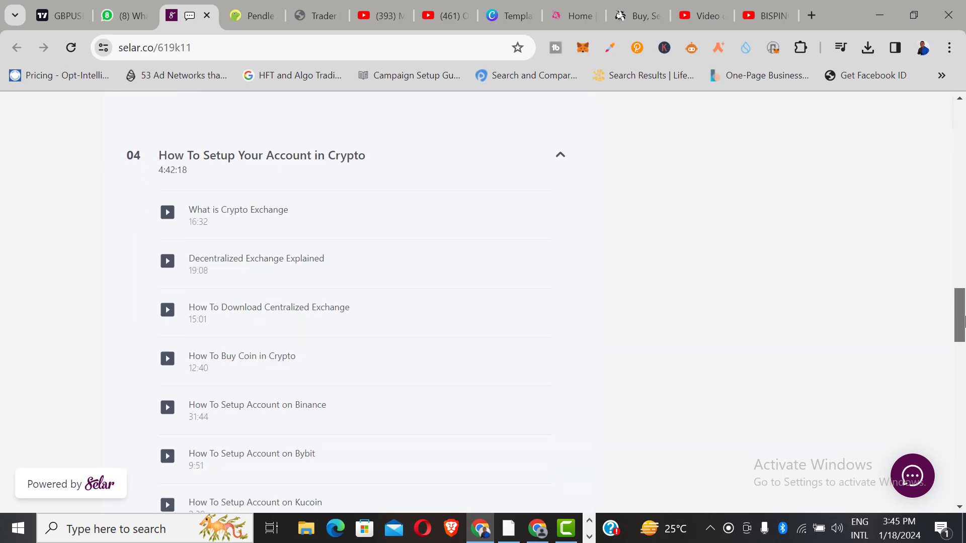
pyautogui.moveTo(963, 322); pyautogui.dragTo(963, 454)
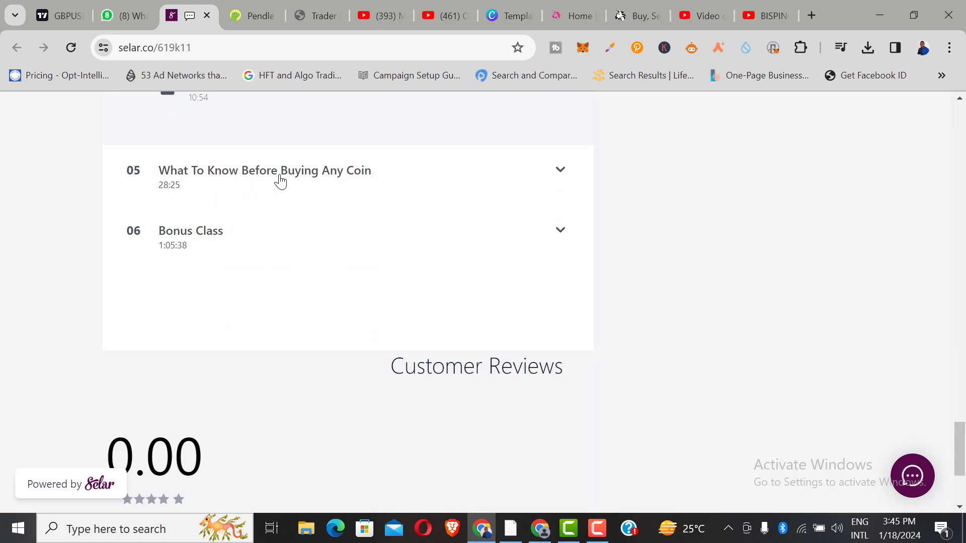
# - Expand the "What To Know Before Buying Any Coin" and "Bonus Class" sections and review their lessons
pyautogui.click(558, 174)
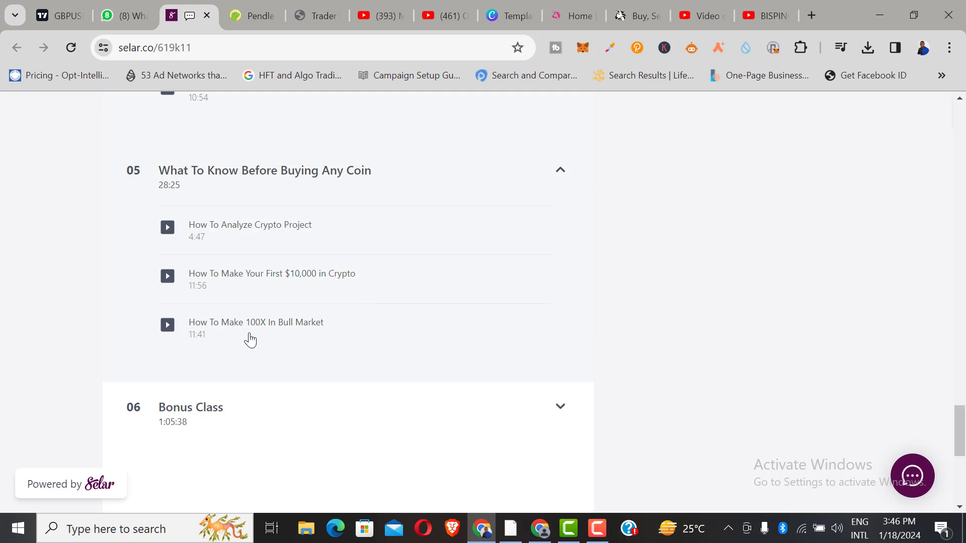
pyautogui.scroll(-3, 959, 431)
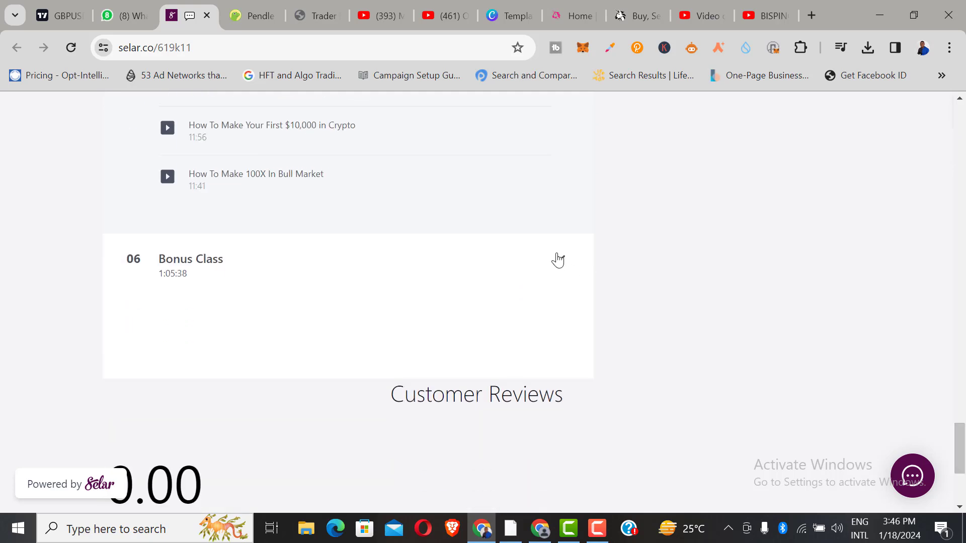
pyautogui.click(558, 260)
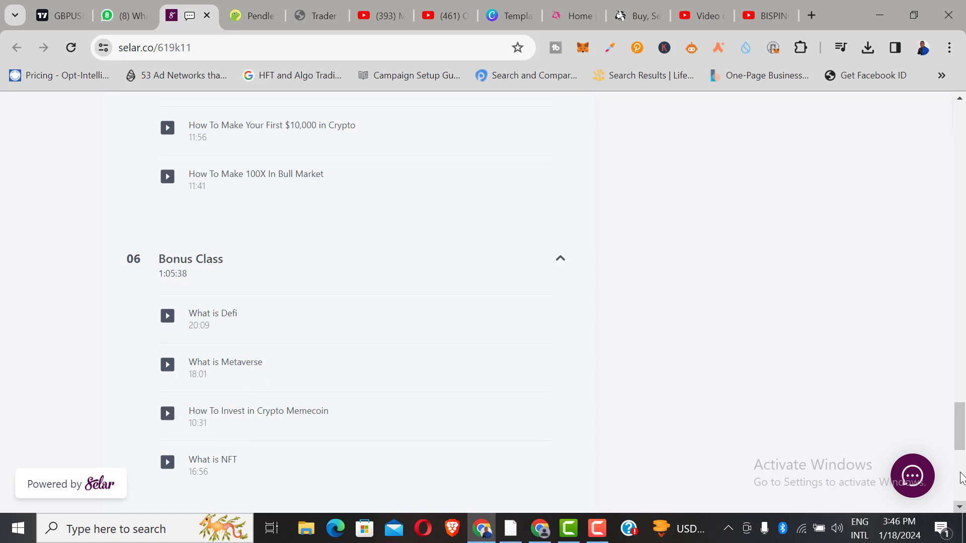
pyautogui.moveTo(961, 421); pyautogui.dragTo(961, 429)
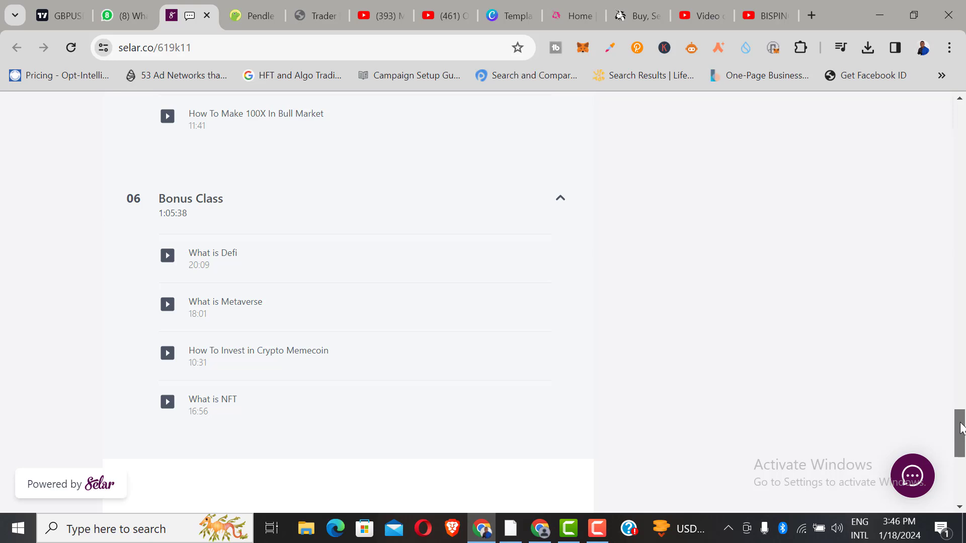
pyautogui.moveTo(961, 428); pyautogui.dragTo(961, 407)
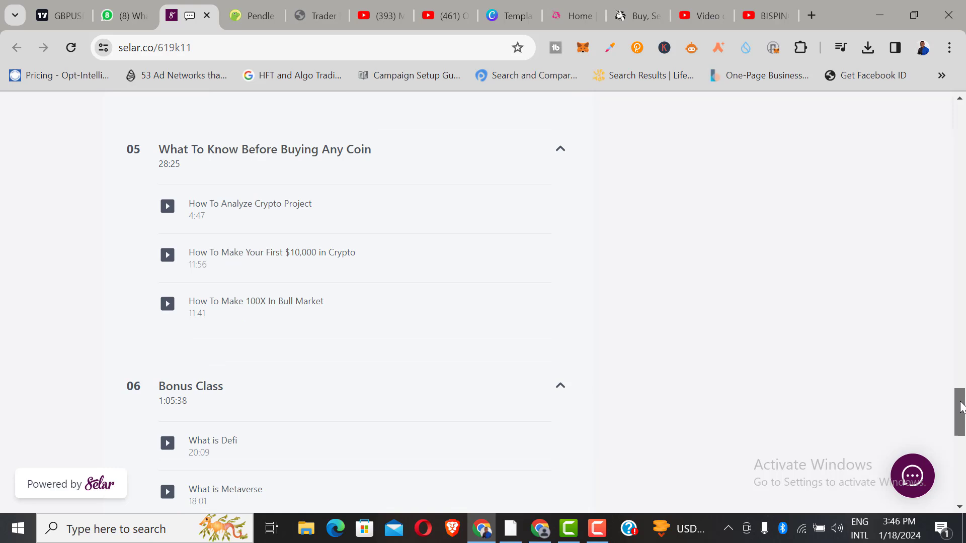
pyautogui.moveTo(961, 408); pyautogui.dragTo(941, 124)
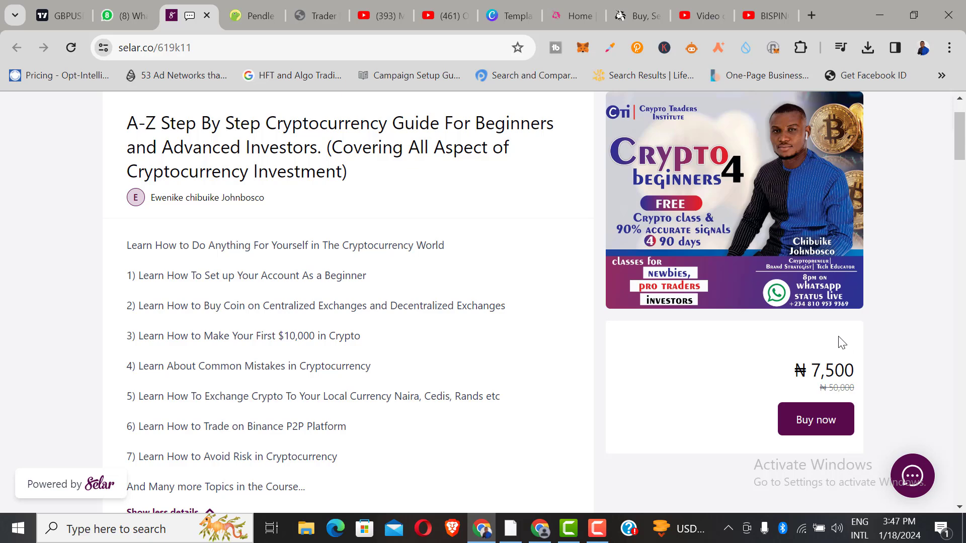
# - Switch to the Pendle page on CoinGecko and examine the exchanges in its markets table
pyautogui.click(572, 5)
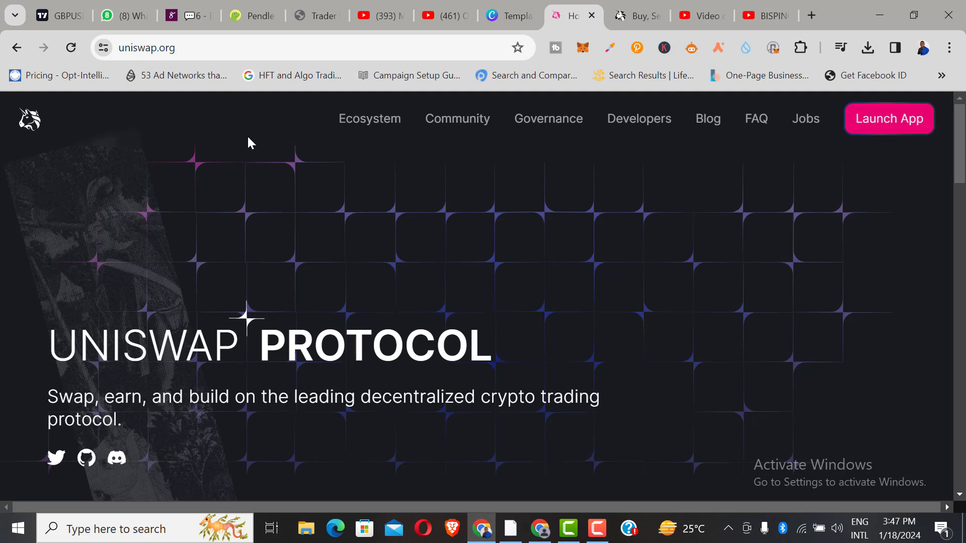
pyautogui.click(256, 13)
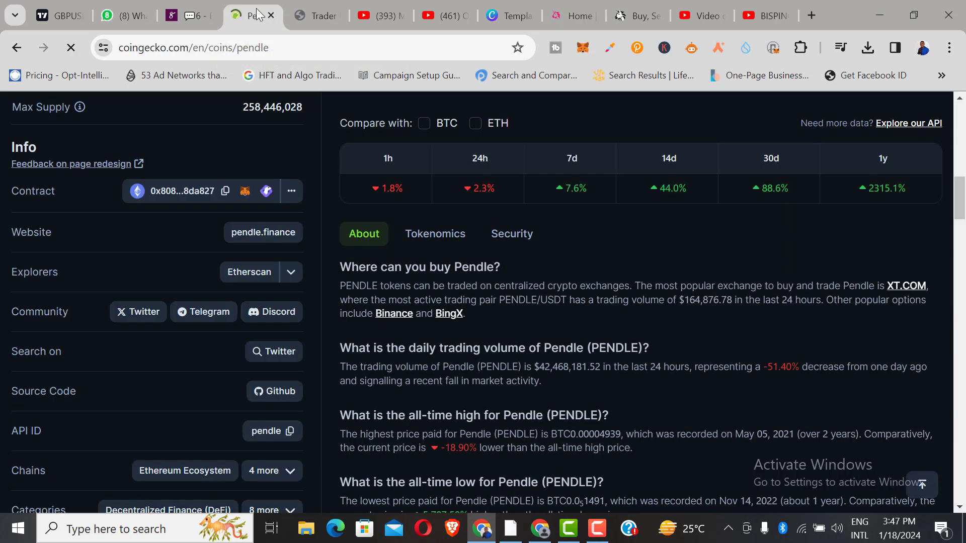
pyautogui.moveTo(957, 201); pyautogui.dragTo(961, 132)
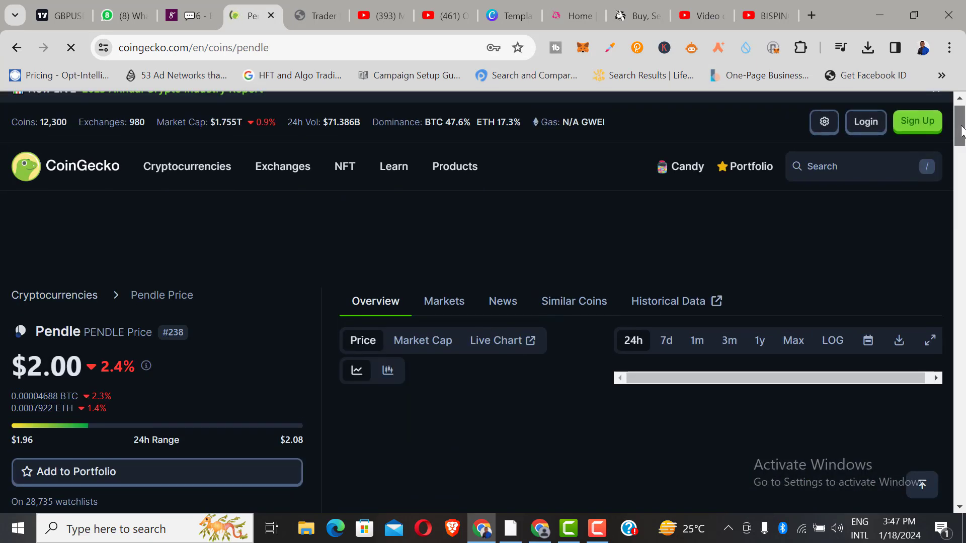
pyautogui.scroll(-15, 639, 302)
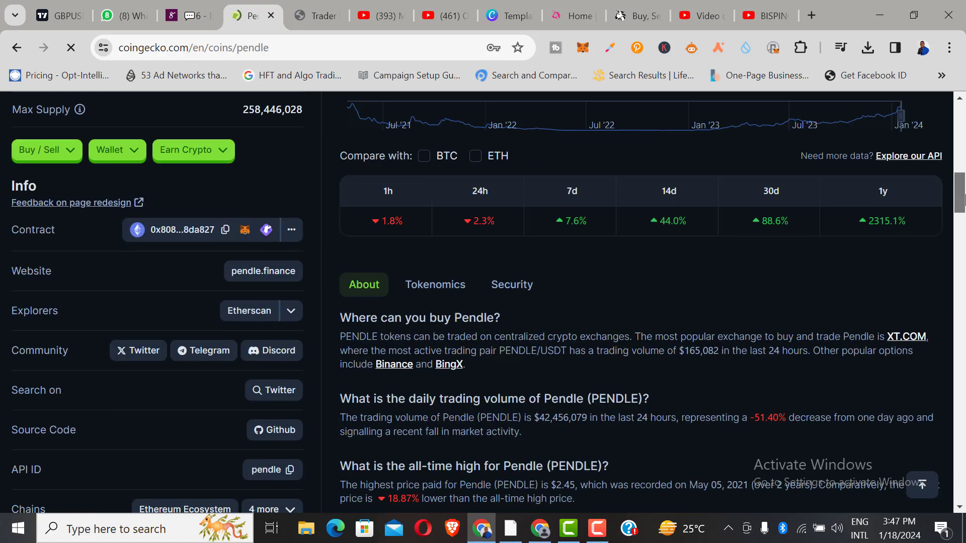
pyautogui.scroll(-10, 964, 308)
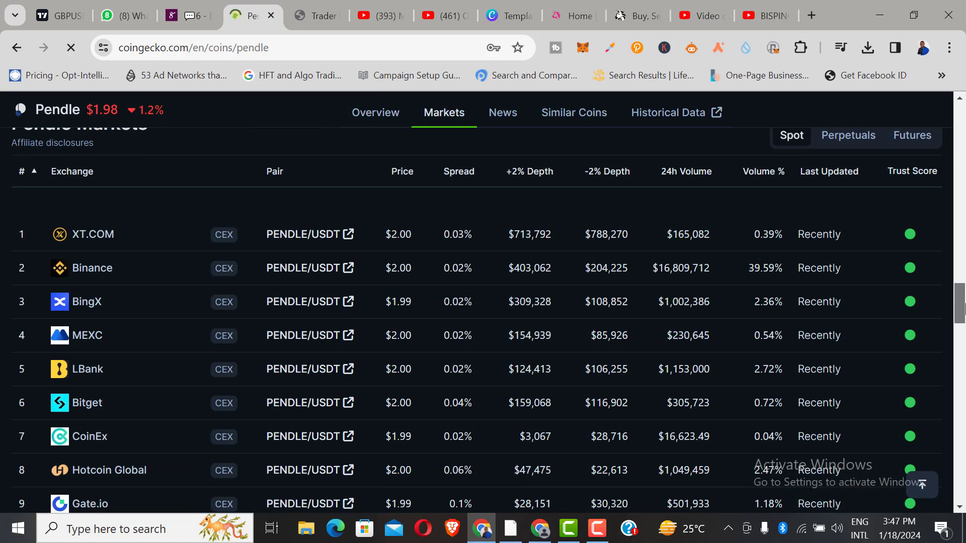
# - Search CoinGecko for "astra", open the Astra DAO coin page and view its markets table
pyautogui.moveTo(964, 308); pyautogui.dragTo(964, 123)
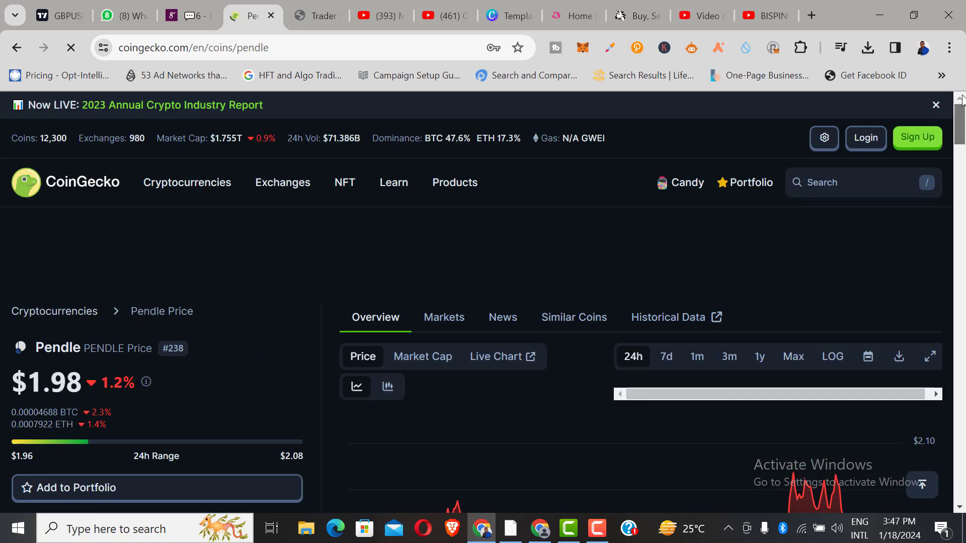
pyautogui.click(838, 184)
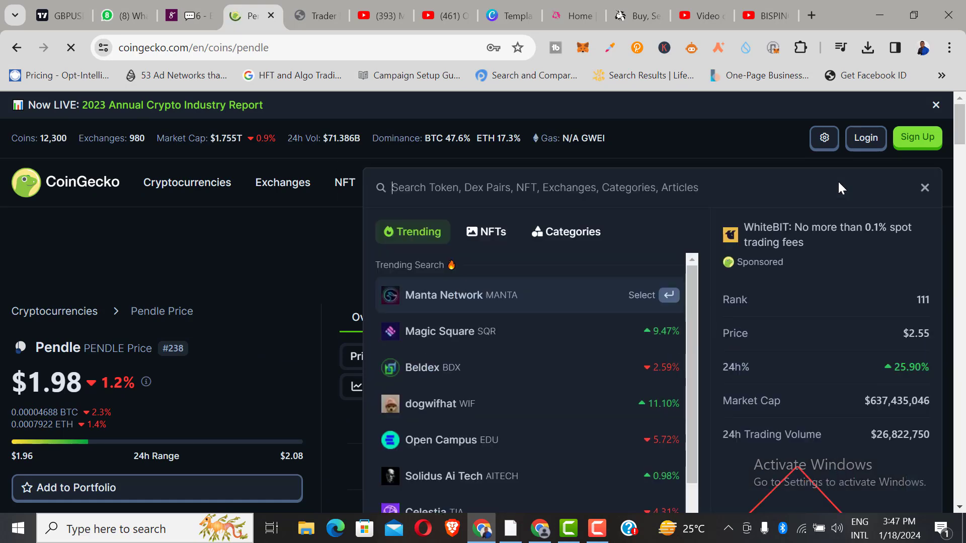
pyautogui.write('astra')
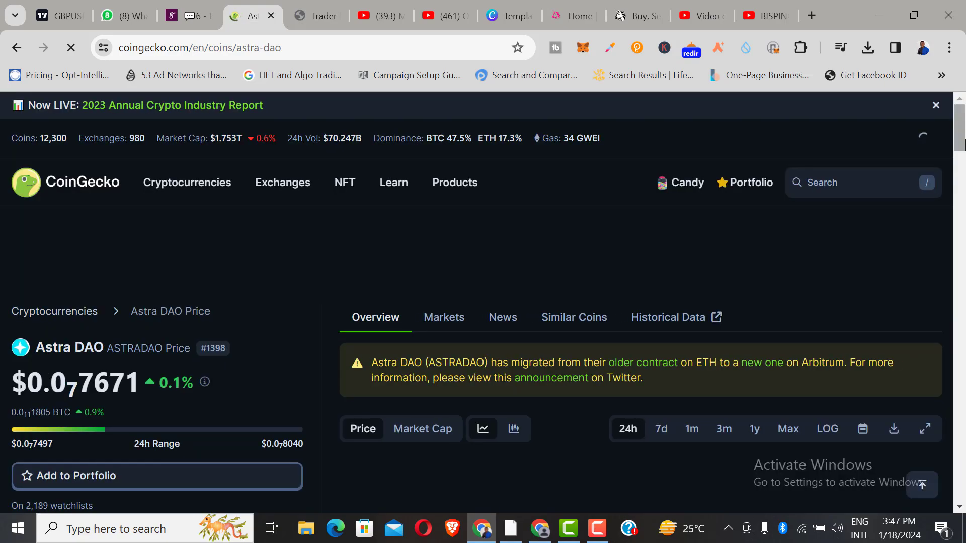
pyautogui.scroll(-5, 964, 177)
pyautogui.moveTo(964, 177); pyautogui.dragTo(963, 317)
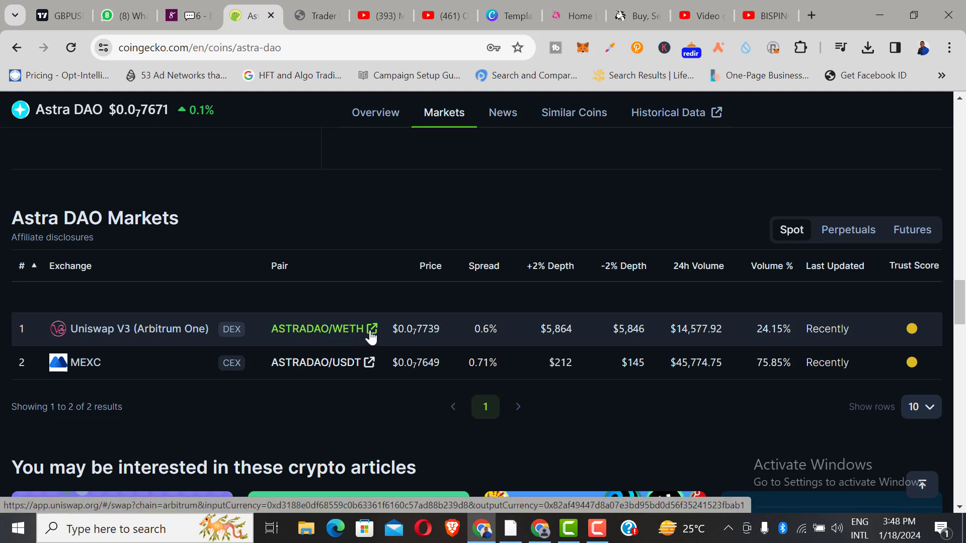
# - Switch to the Uniswap swap page and choose Arbitrum One as the network in the MetaMask wallet
pyautogui.click(627, 16)
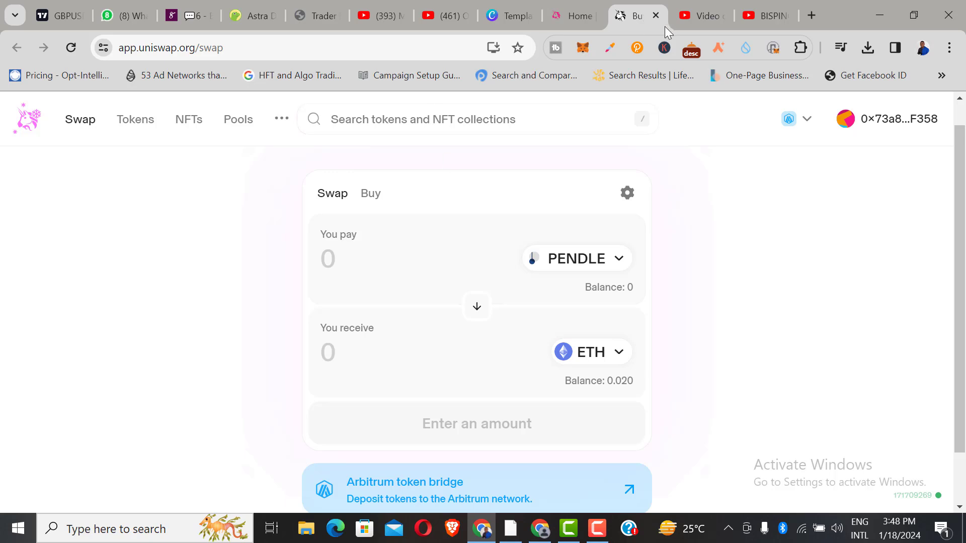
pyautogui.click(584, 51)
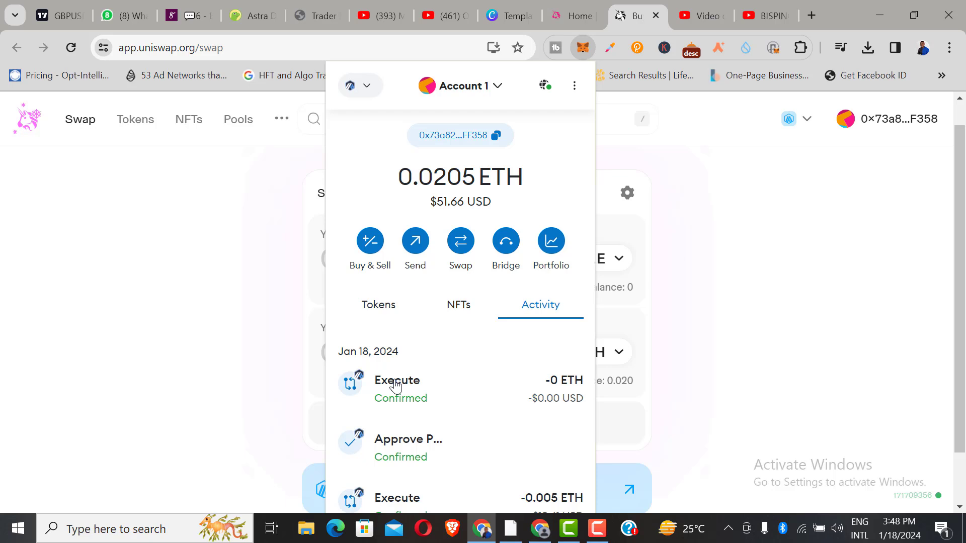
pyautogui.click(367, 86)
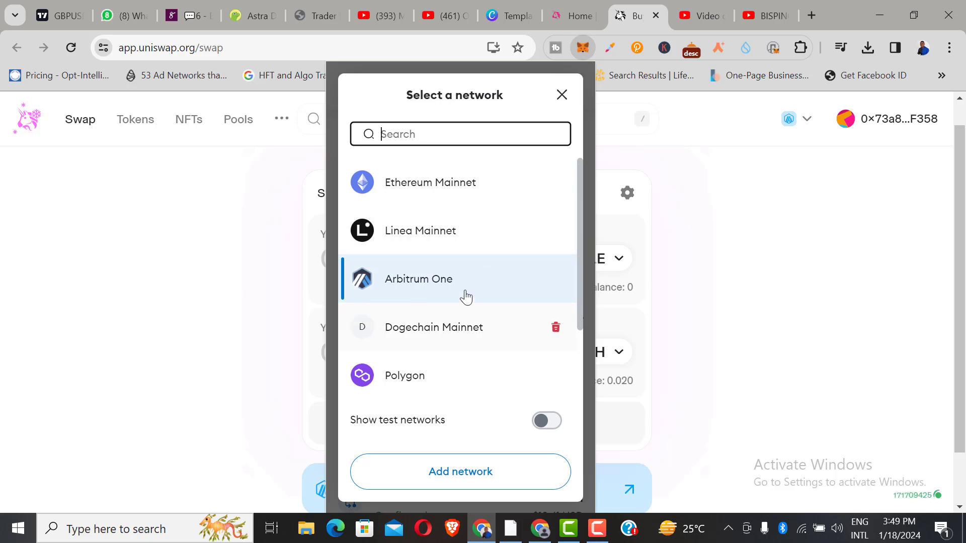
pyautogui.moveTo(397, 334)
pyautogui.click(424, 286)
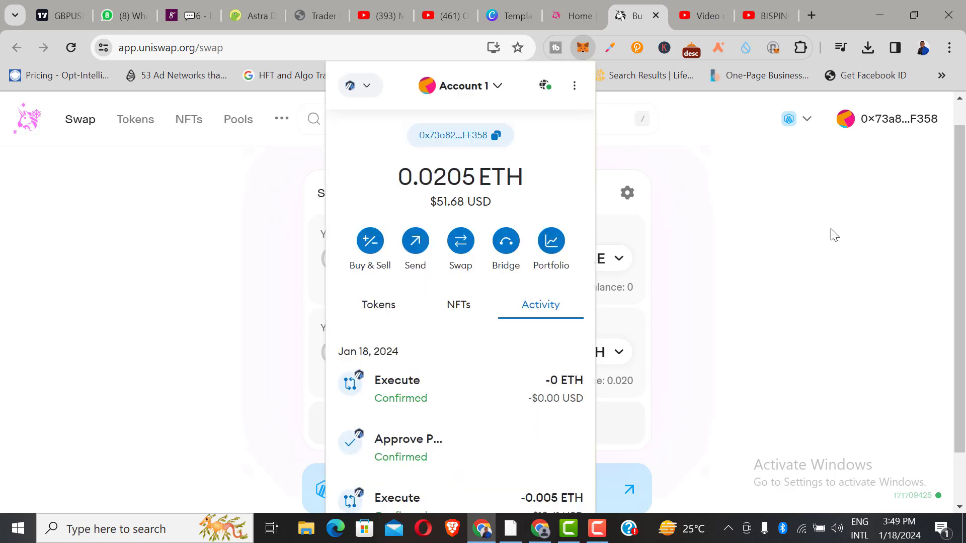
pyautogui.click(805, 223)
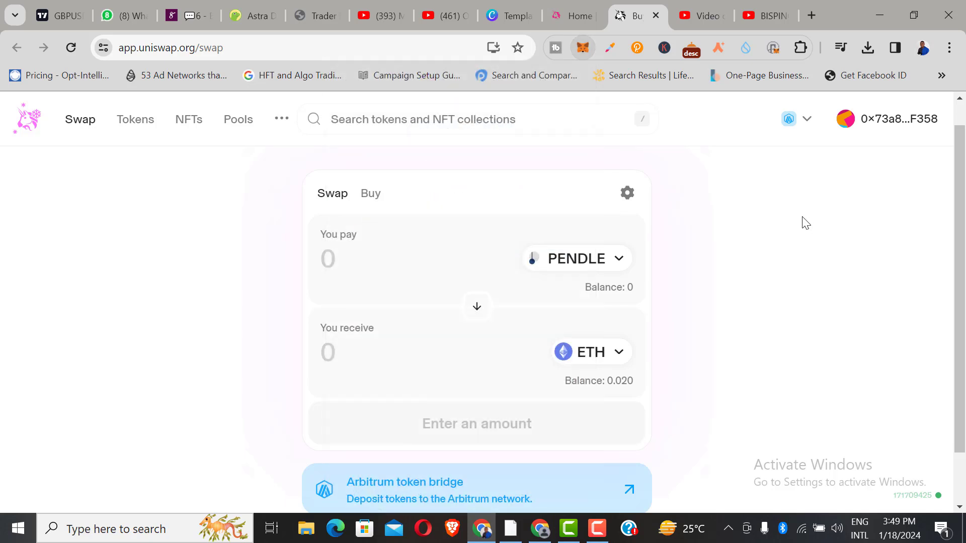
# - Check the selected network in Uniswap's network list, and reverse the swap to pay ETH and receive PENDLE
pyautogui.click(810, 120)
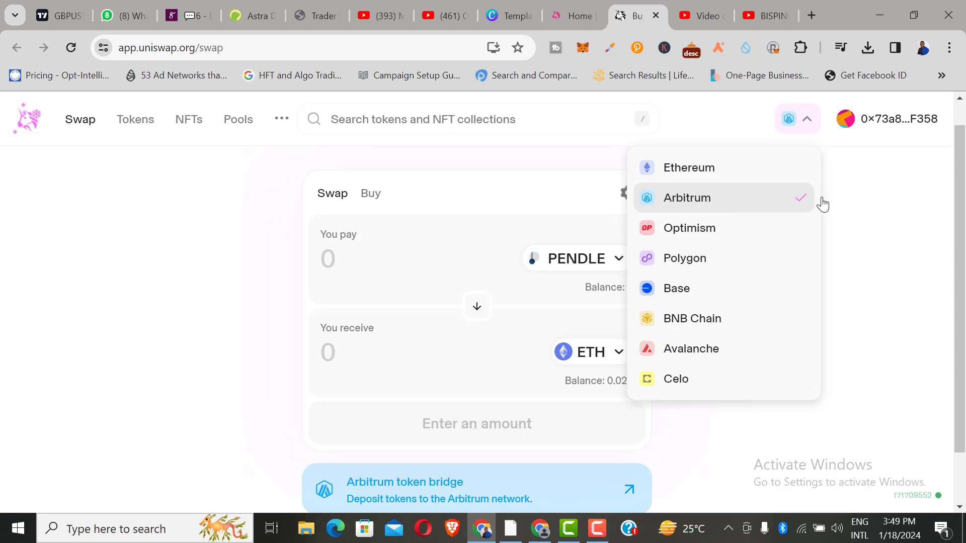
pyautogui.click(928, 233)
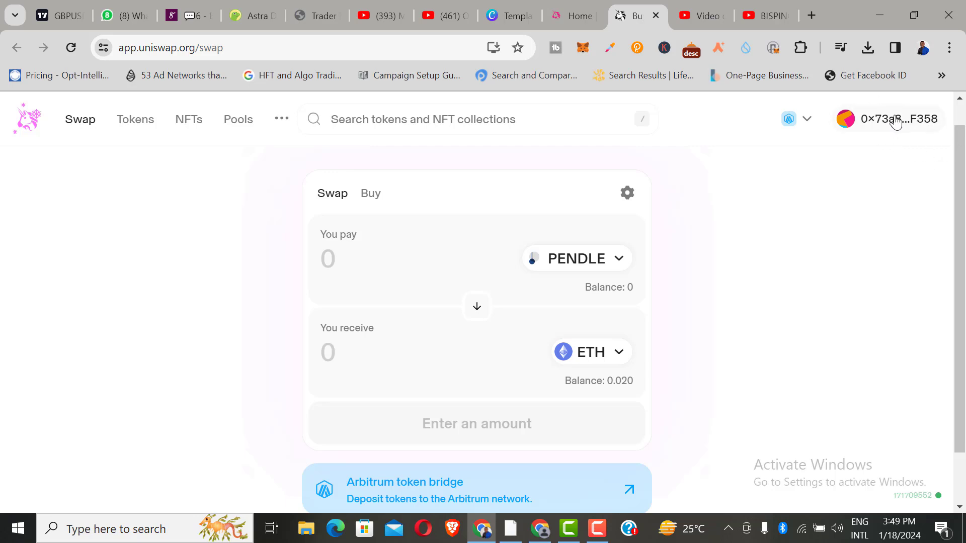
pyautogui.click(475, 308)
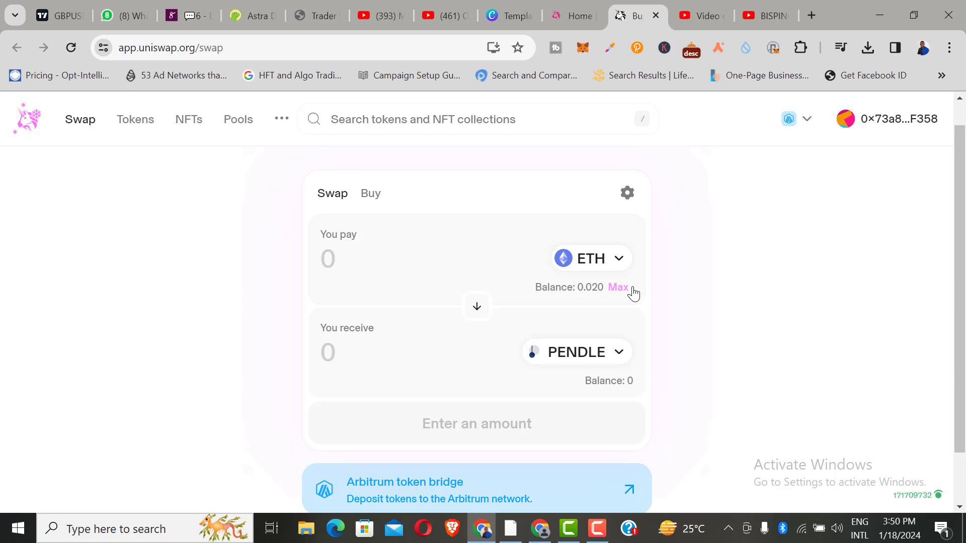
# - Open the receive-token selection on Uniswap, switch to CoinGecko, search for "pendle" and open the Pendle coin page
pyautogui.click(620, 356)
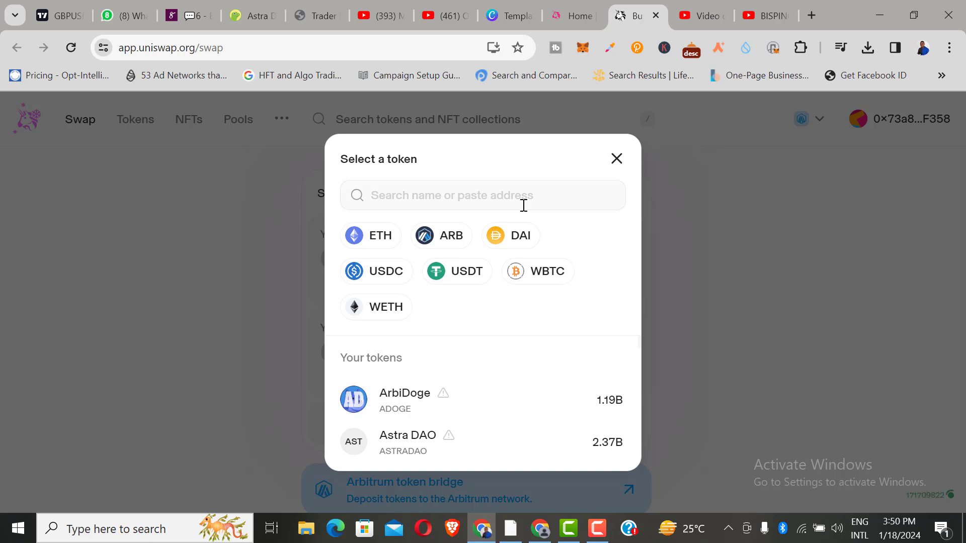
pyautogui.click(249, 11)
pyautogui.moveTo(959, 310); pyautogui.dragTo(958, 128)
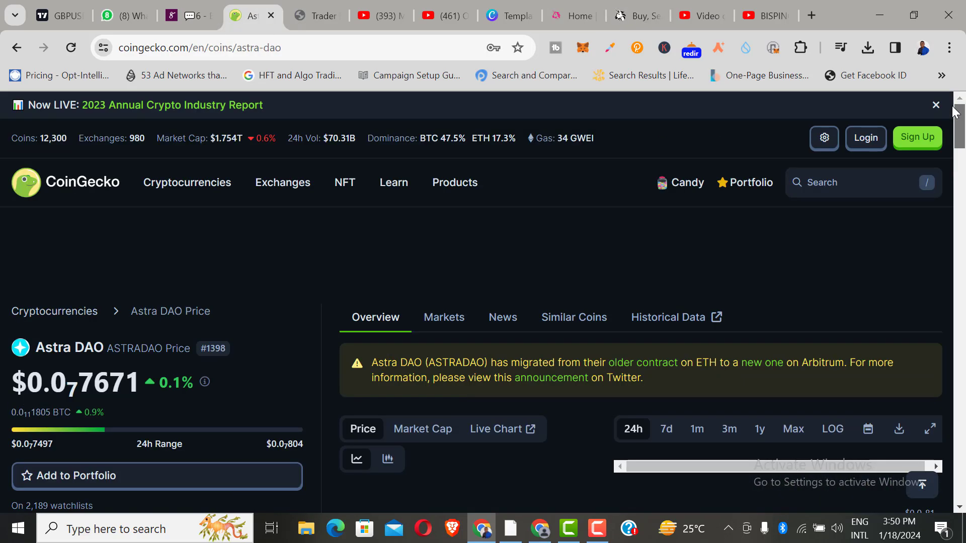
pyautogui.click(817, 182)
pyautogui.write('pen')
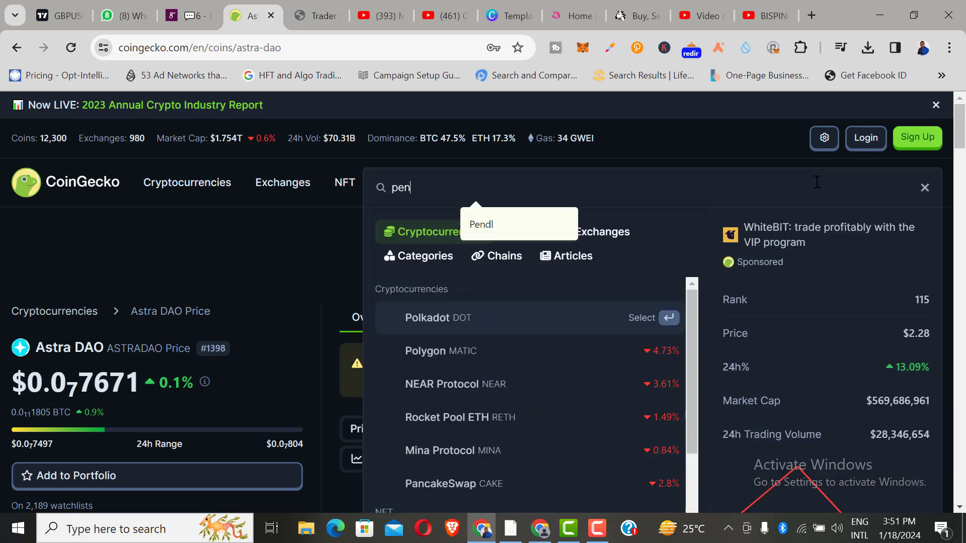
pyautogui.write('dle')
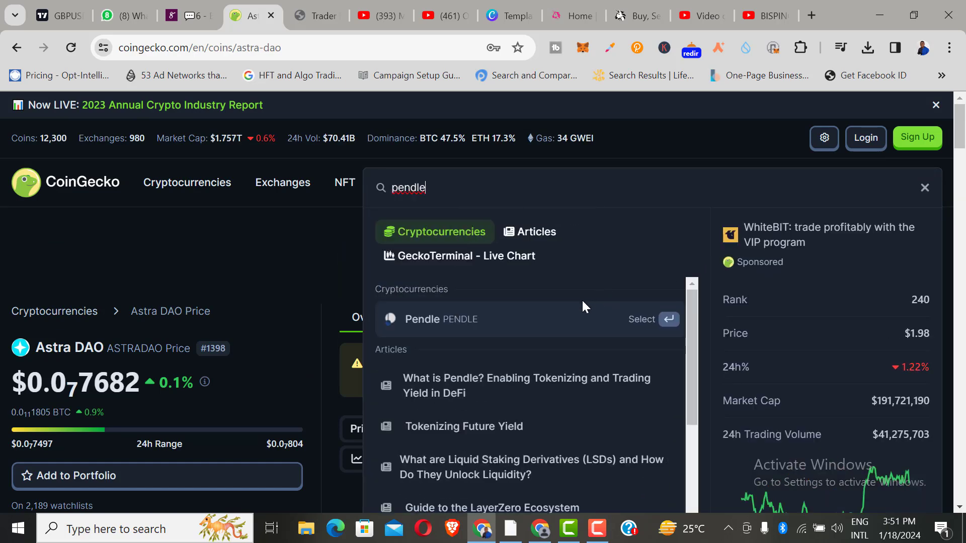
pyautogui.click(560, 322)
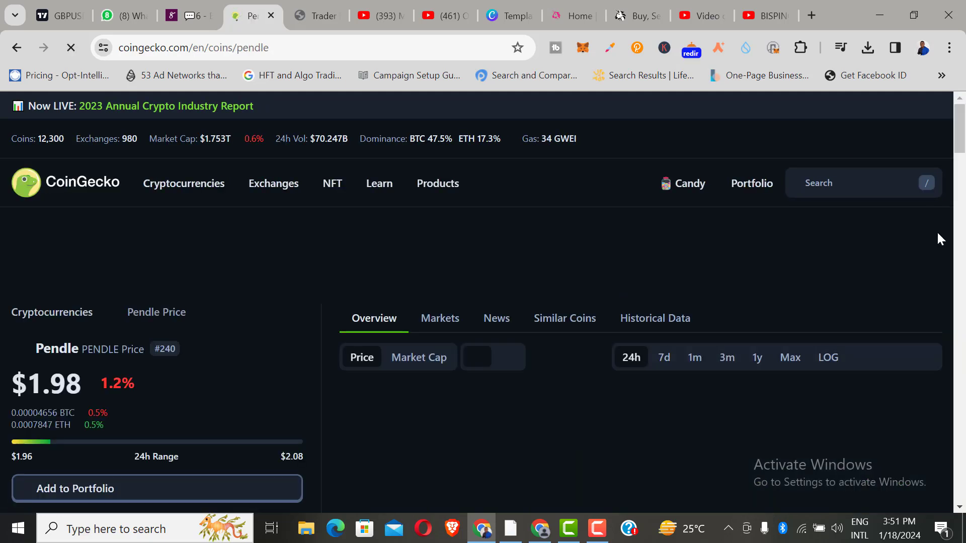
# - List Pendle's contracts on other networks and copy its Arbitrum One contract address
pyautogui.moveTo(957, 135); pyautogui.dragTo(961, 198)
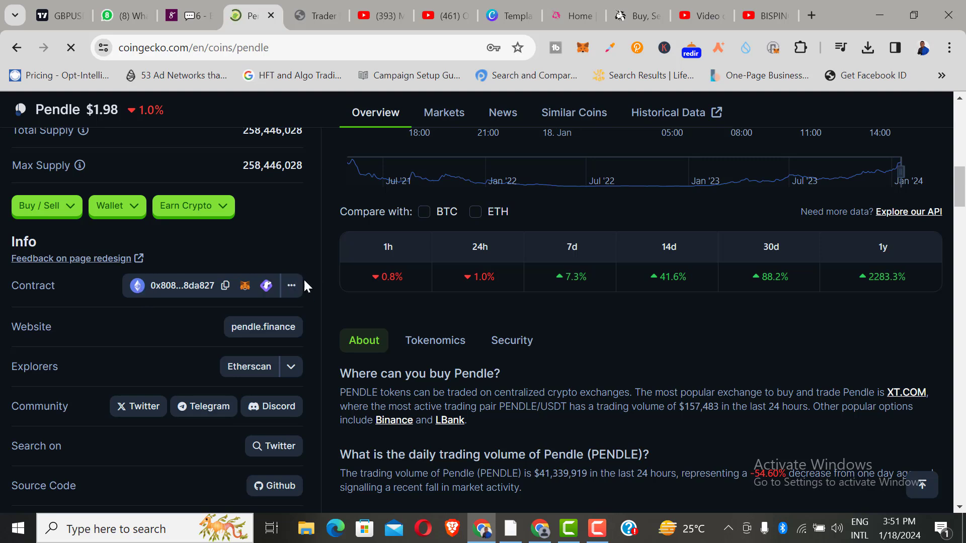
pyautogui.click(291, 292)
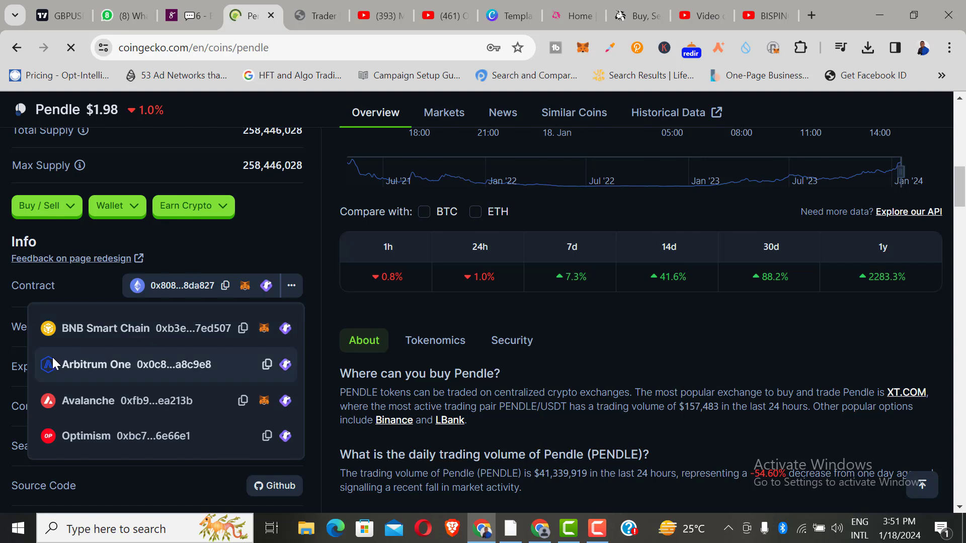
pyautogui.click(267, 366)
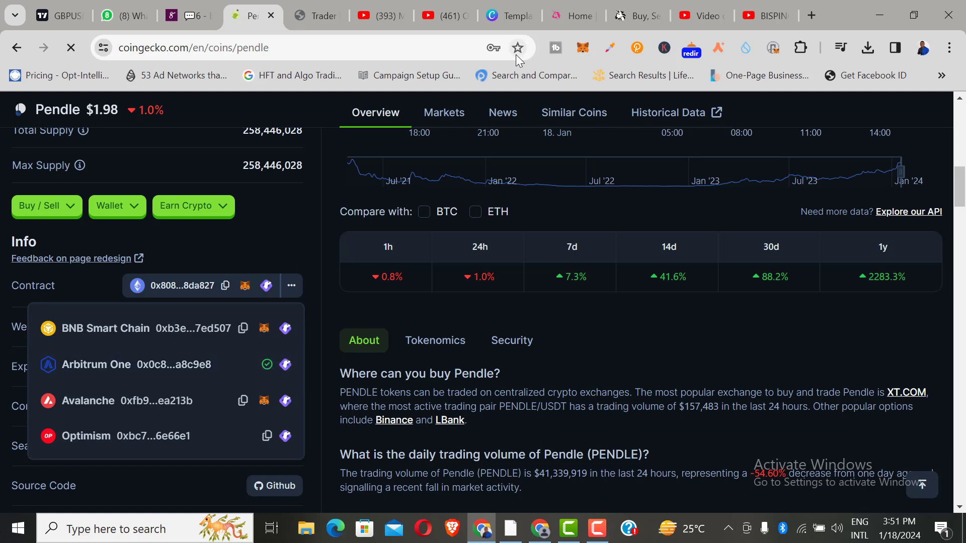
# - Switch to Uniswap, find the receive token by pasting the copied contract address, and select Pendle
pyautogui.click(636, 18)
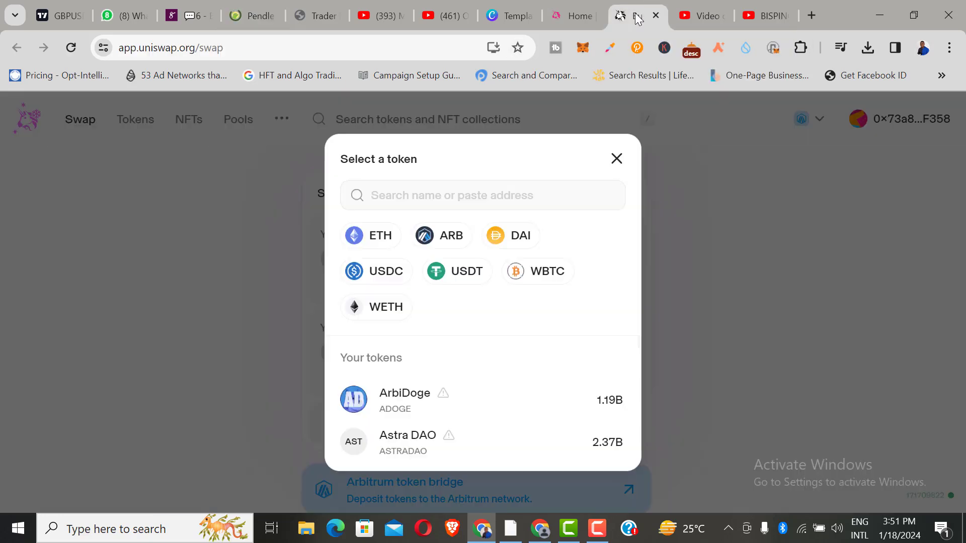
pyautogui.click(401, 197)
pyautogui.hotkey('ctrl', 'v')
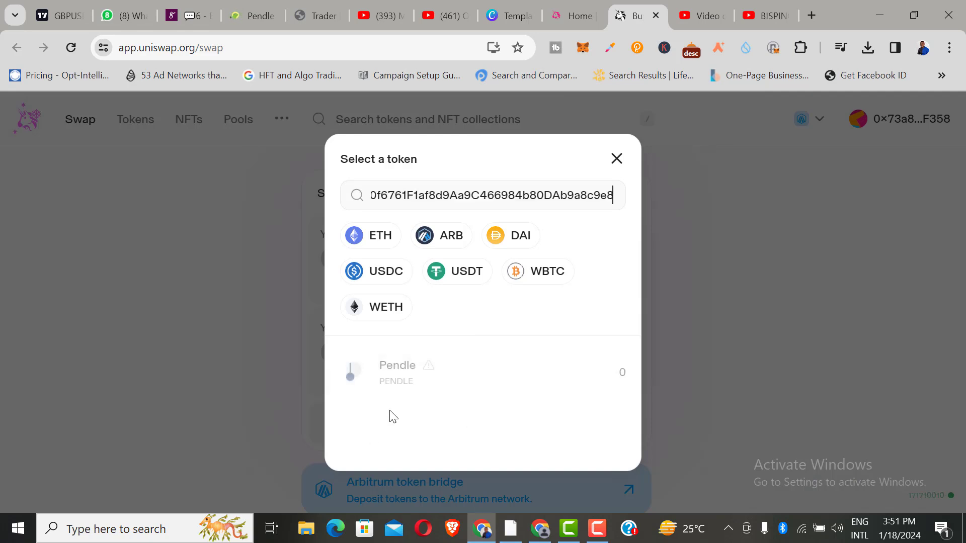
pyautogui.click(398, 380)
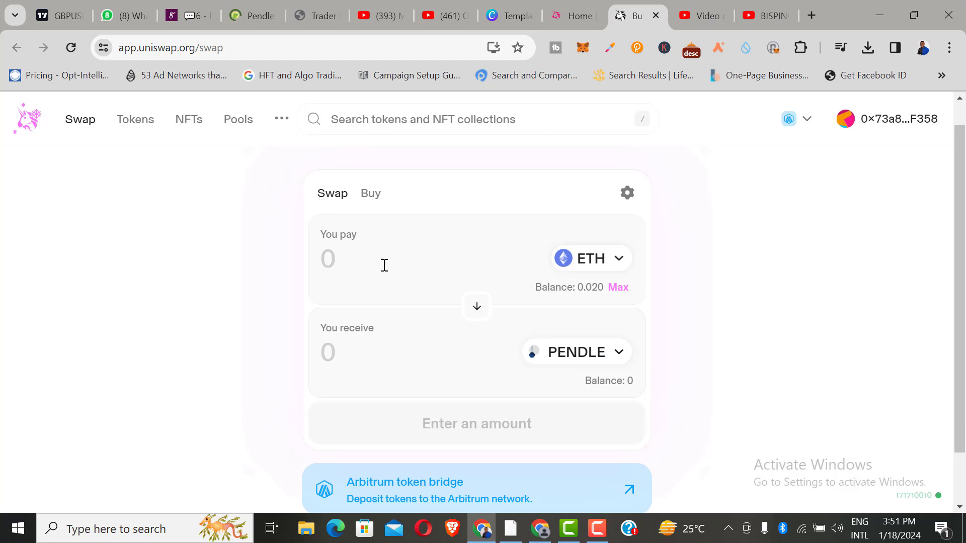
# - Set the amount to pay to the maximum ETH and submit the swap to PENDLE for wallet approval
pyautogui.click(369, 261)
pyautogui.click(619, 288)
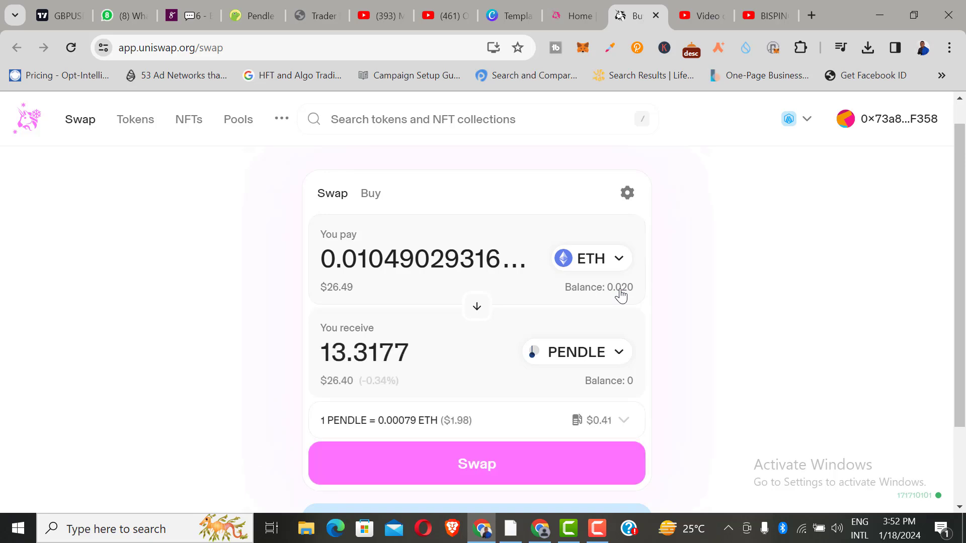
pyautogui.click(489, 462)
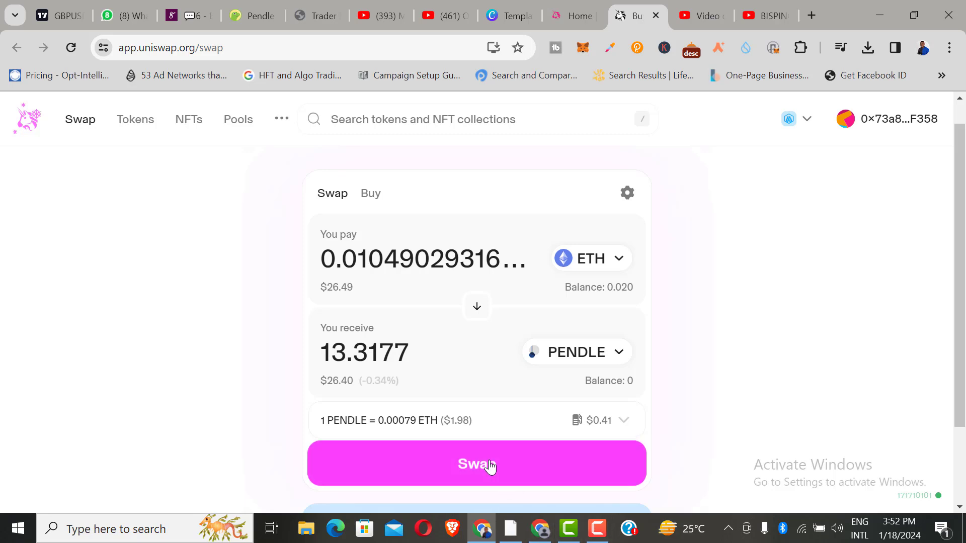
pyautogui.click(499, 479)
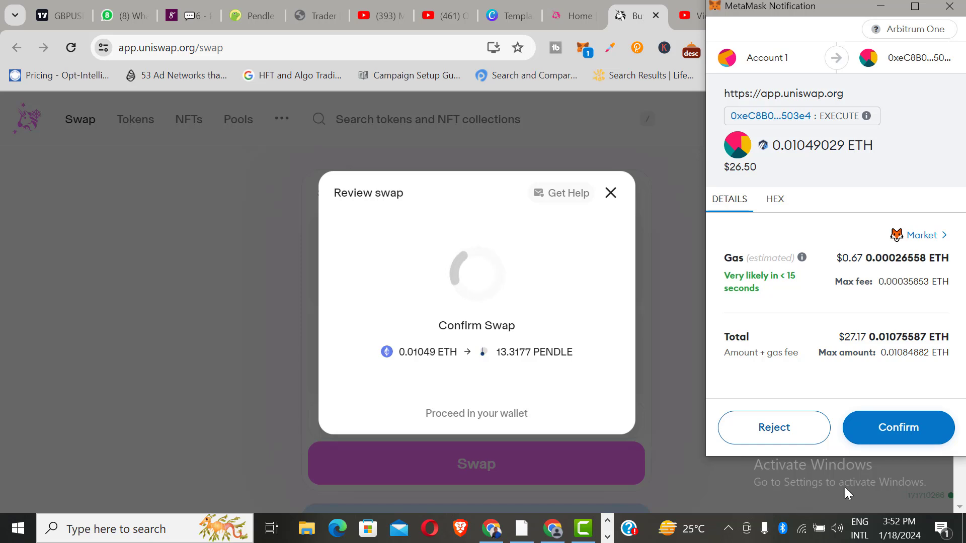
# - Reject the swap transaction in MetaMask and close the swap review
pyautogui.click(777, 430)
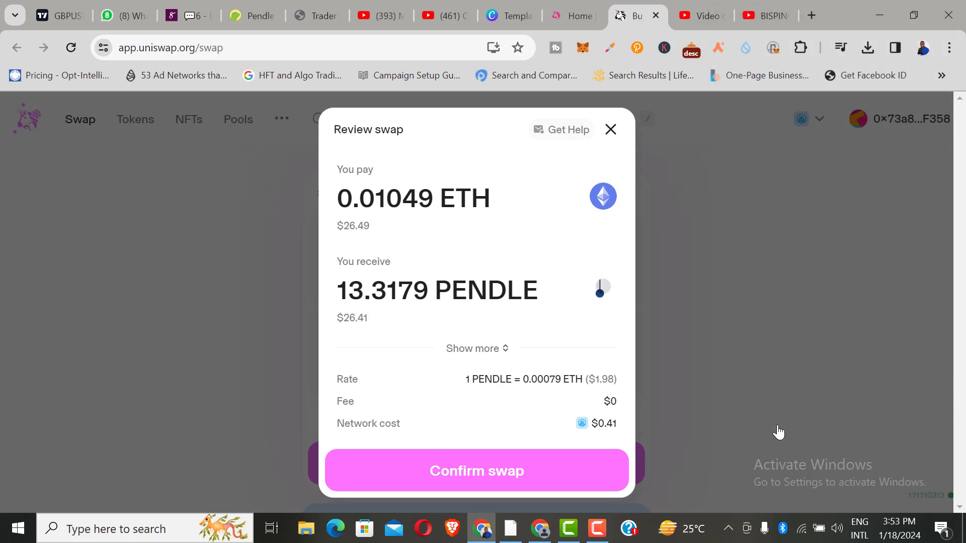
pyautogui.click(610, 129)
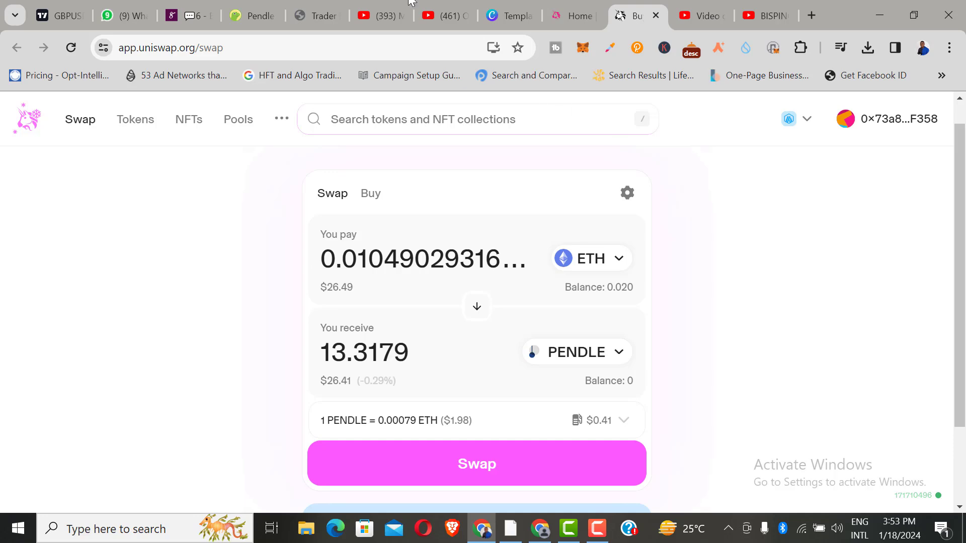
# - Switch to the Selar cryptocurrency guide page and look through its course curriculum and description
pyautogui.click(192, 6)
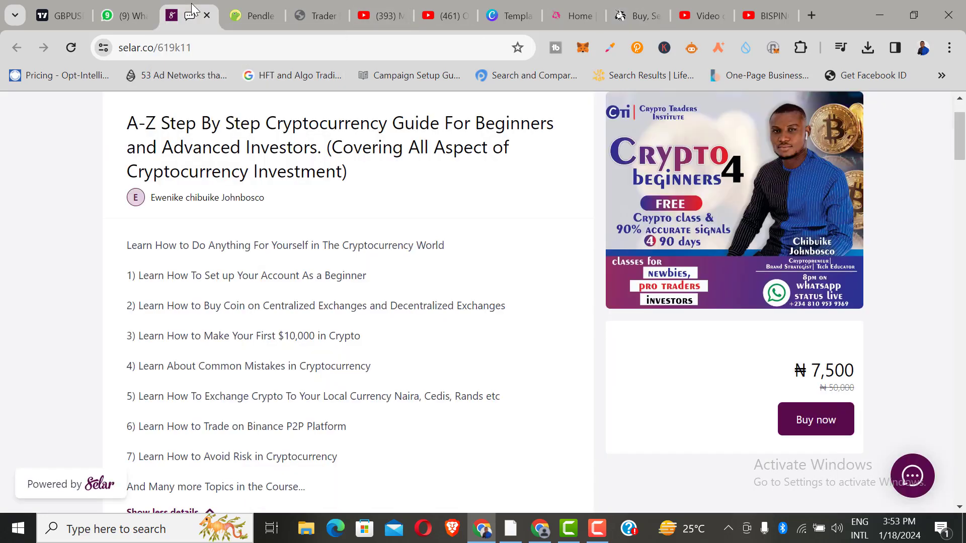
pyautogui.moveTo(961, 138); pyautogui.dragTo(962, 242)
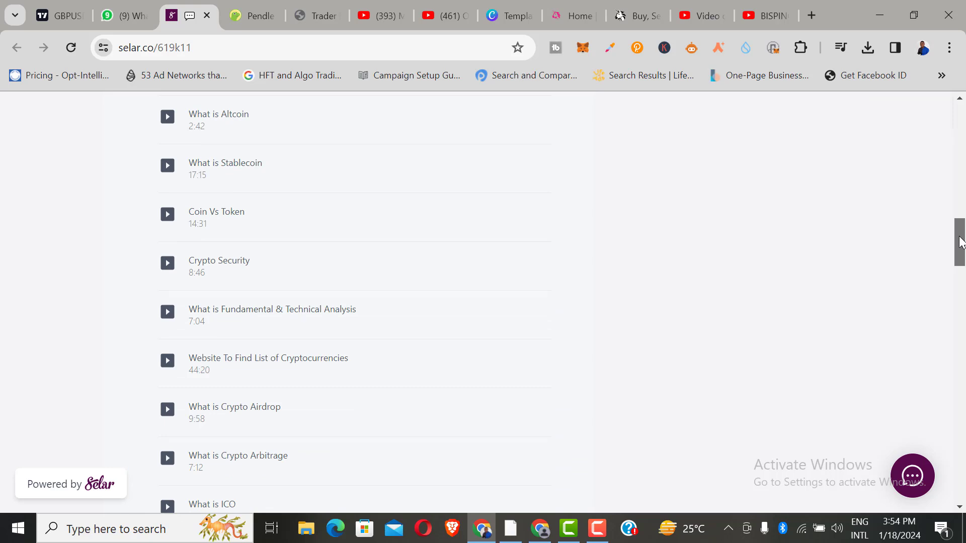
pyautogui.moveTo(962, 243); pyautogui.dragTo(963, 295)
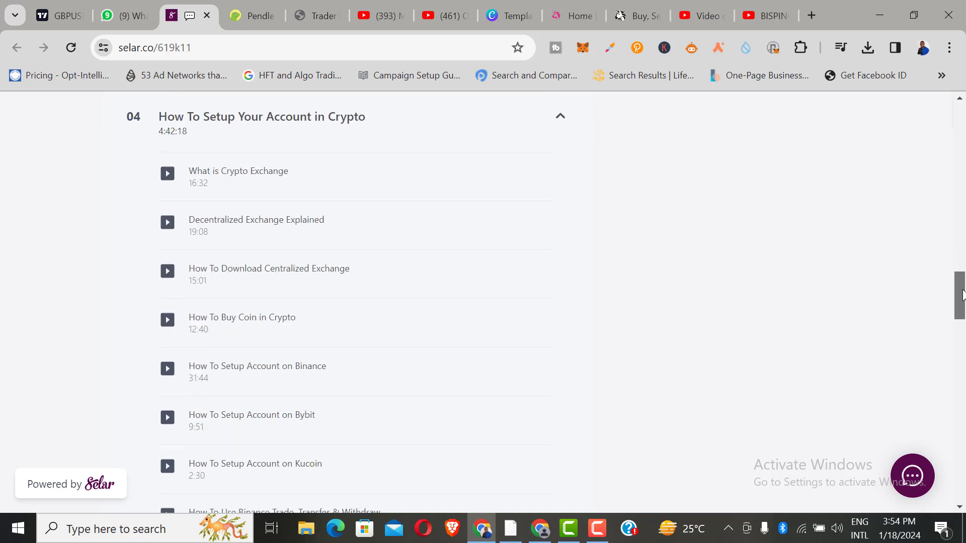
pyautogui.moveTo(963, 296); pyautogui.dragTo(956, 140)
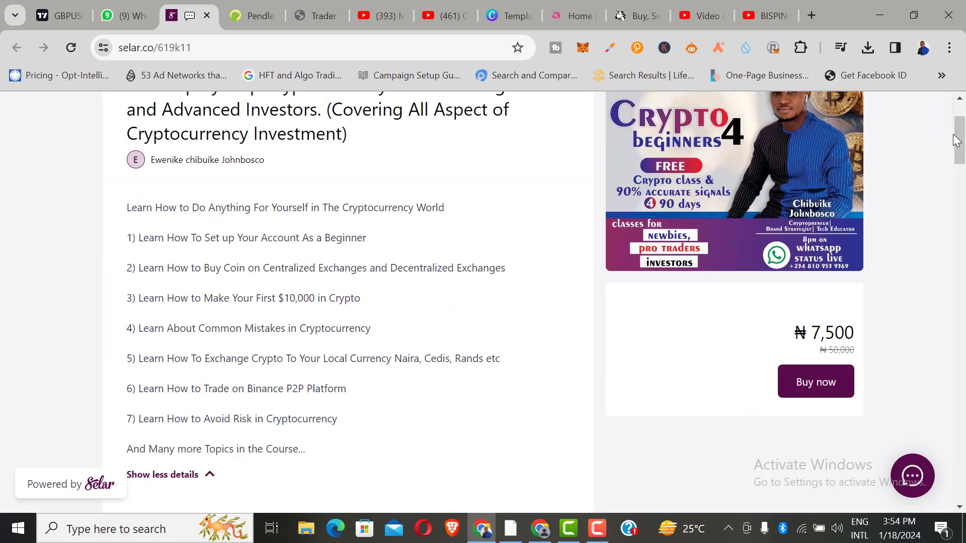